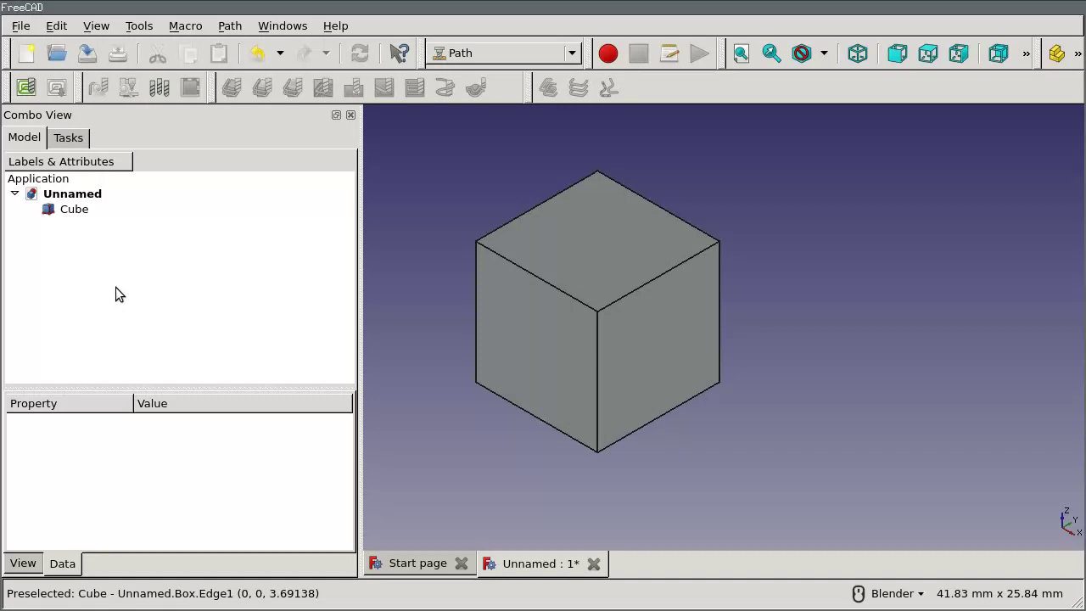
# - Create a Path job with the cube as base model and no template
pyautogui.click(71, 210)
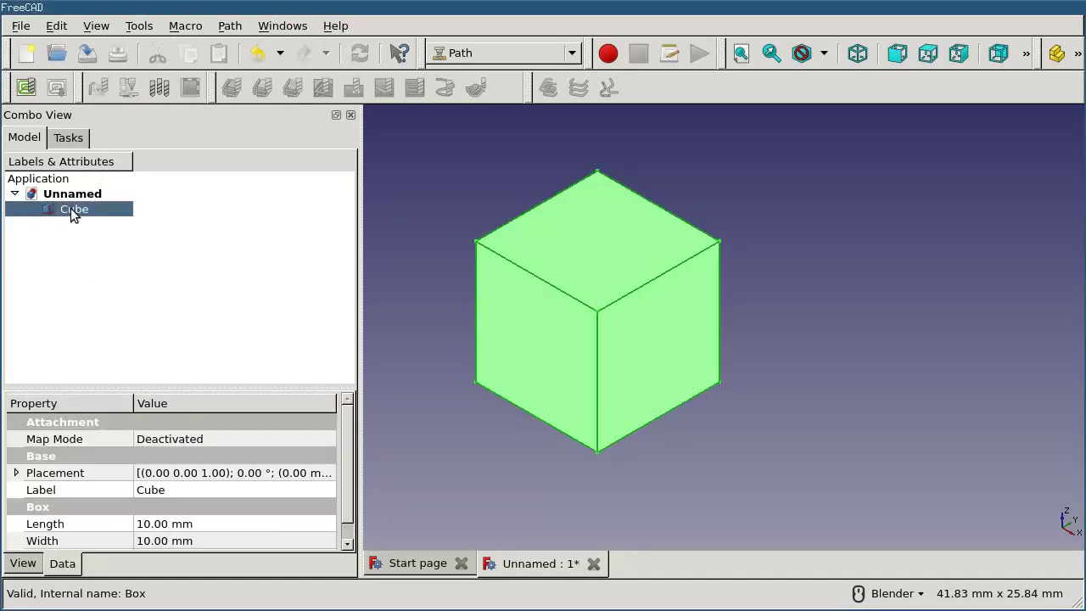
pyautogui.click(26, 87)
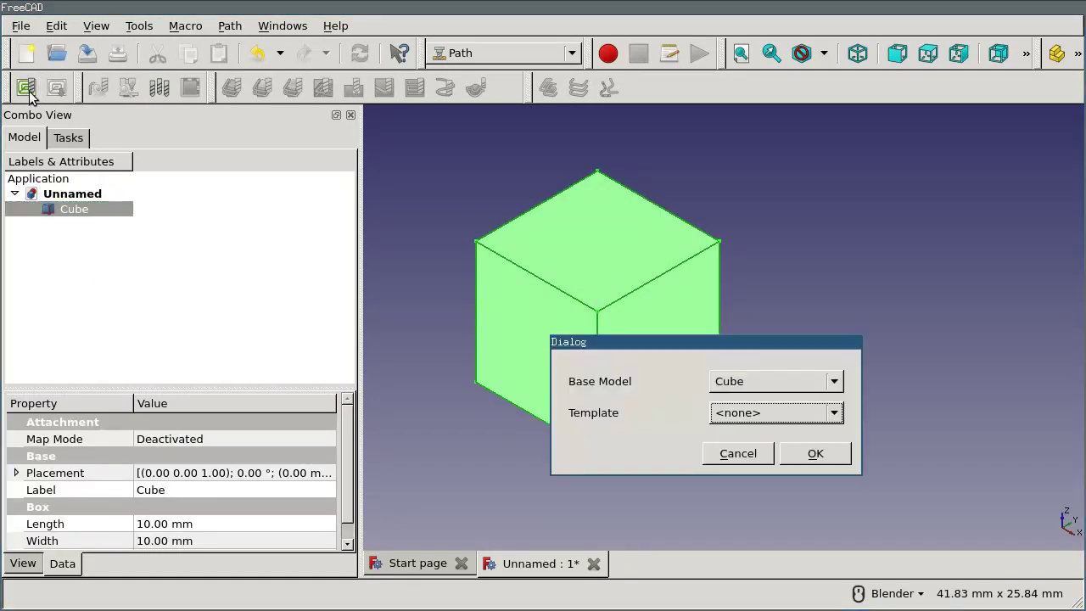
pyautogui.click(815, 452)
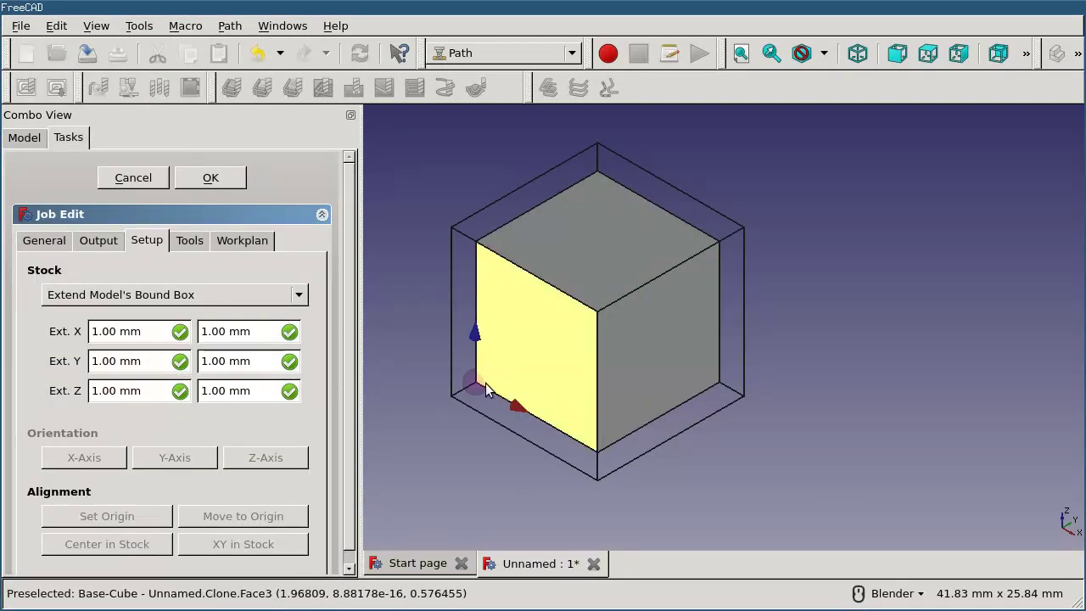
# - Set the job's output to the linuxcnc post-processor and the file test.ngc, and accept the job
pyautogui.click(104, 242)
pyautogui.click(179, 299)
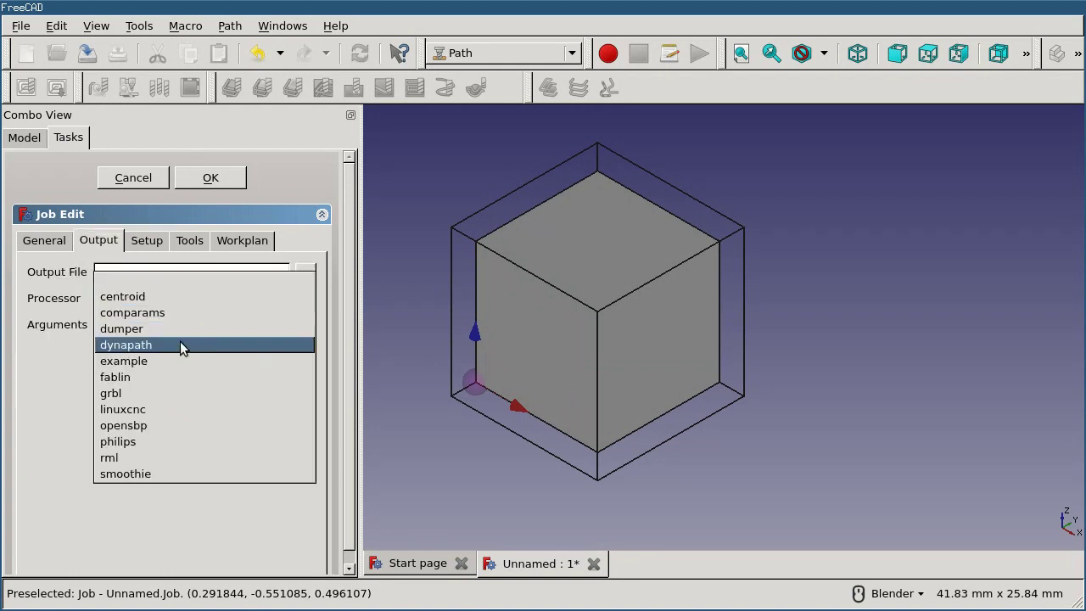
pyautogui.click(188, 409)
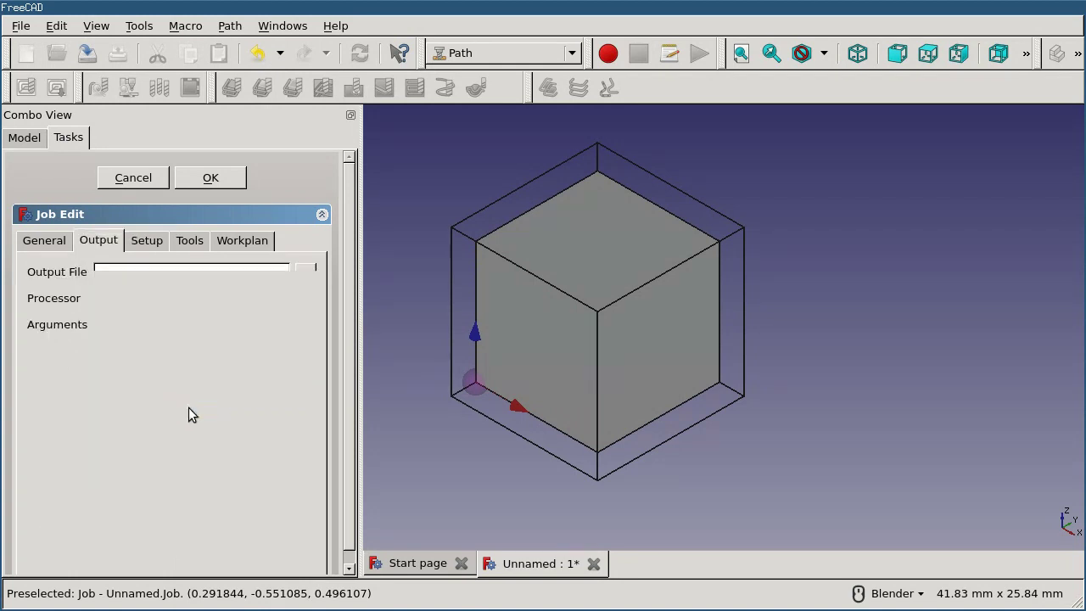
pyautogui.click(146, 272)
pyautogui.write('TEST')
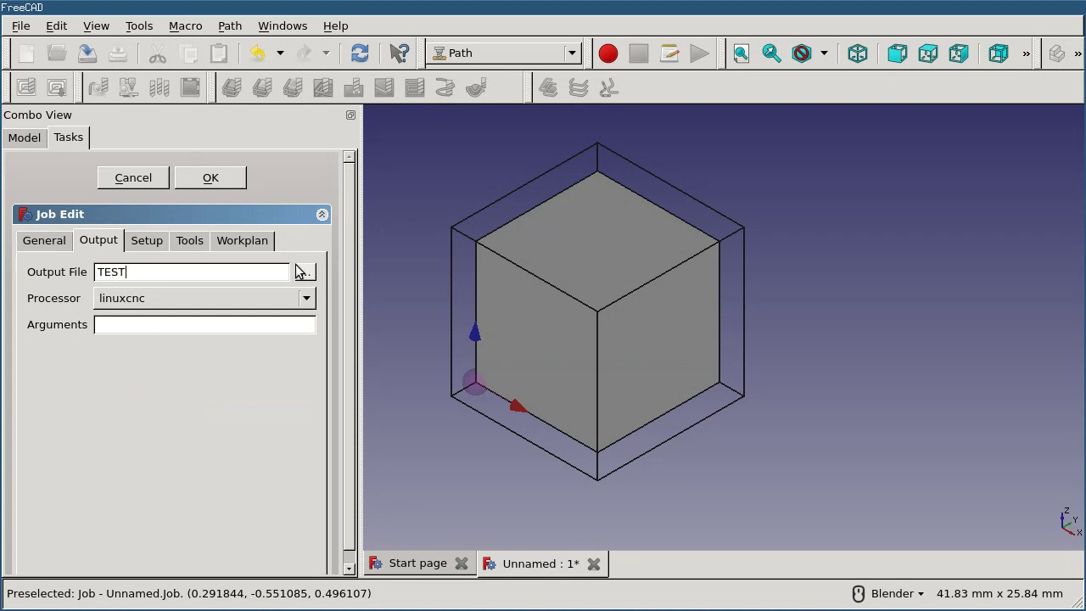
pyautogui.press('BackSpace')
pyautogui.press('BackSpace')
pyautogui.press('BackSpace')
pyautogui.press('BackSpace')
pyautogui.write('test.ngc')
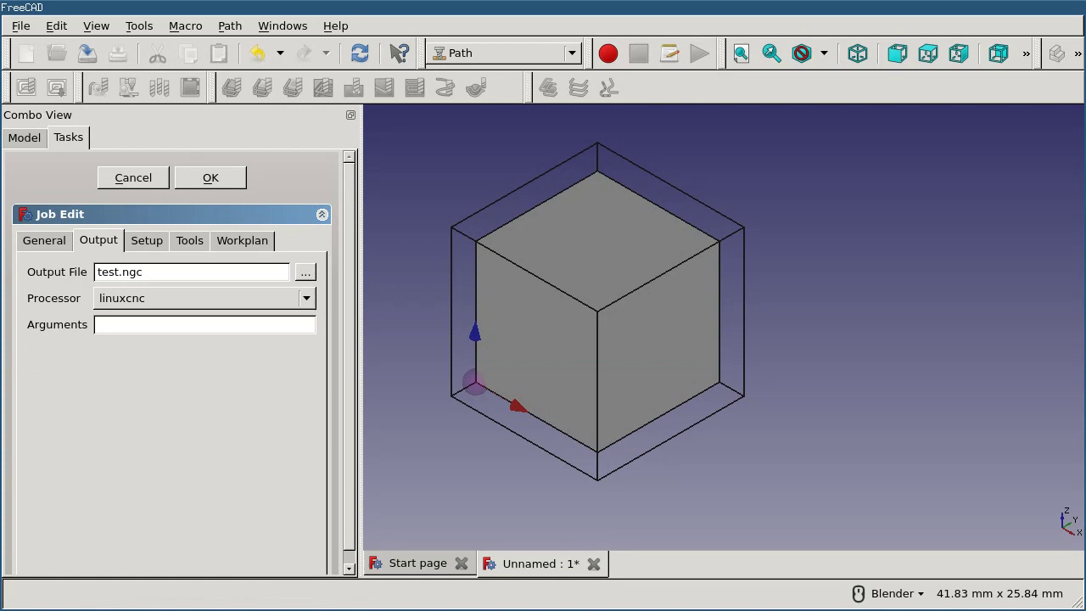
pyautogui.click(207, 179)
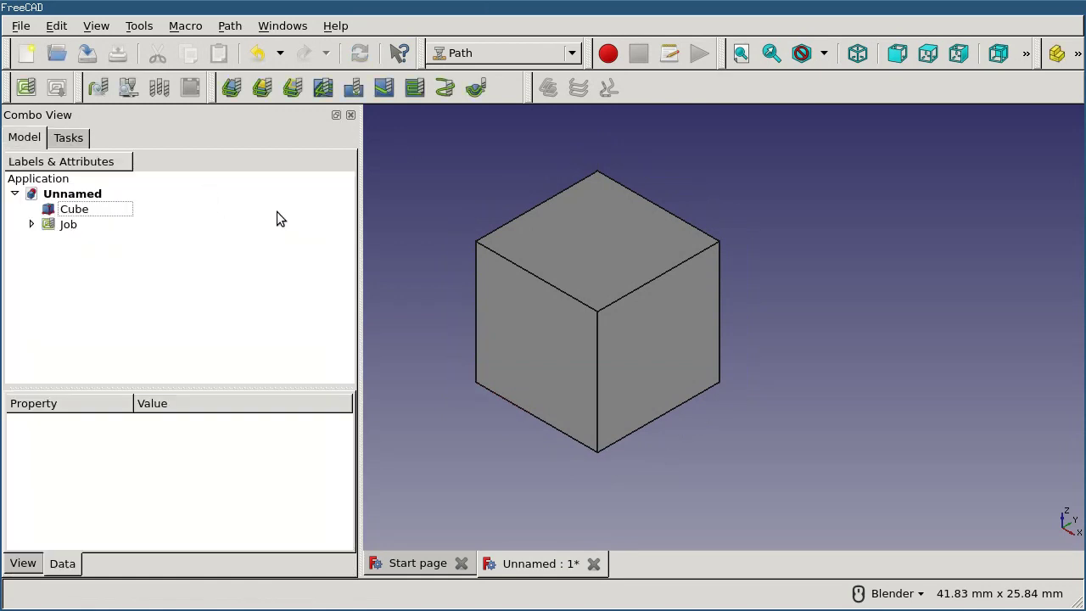
# - Set the horizontal feed of the job's Default Tool to 50 mm/s
pyautogui.click(31, 226)
pyautogui.click(117, 243)
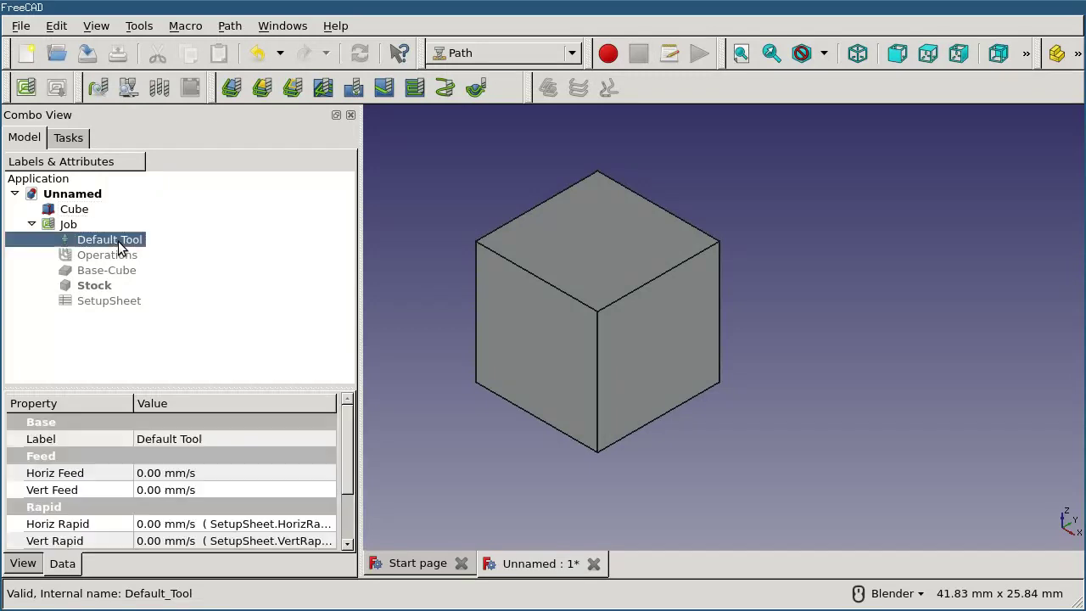
pyautogui.click(156, 474)
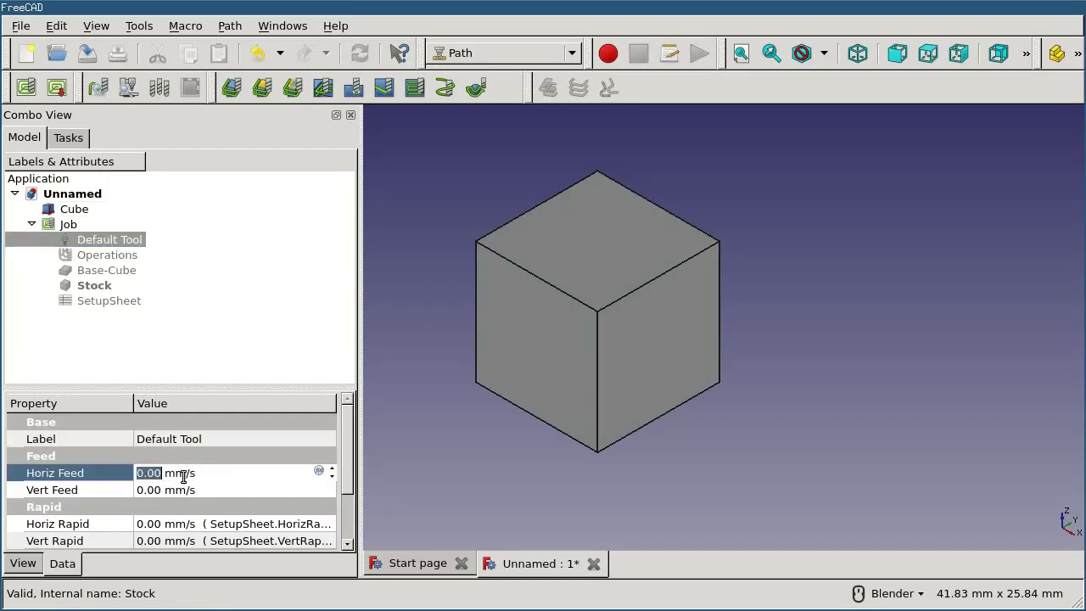
pyautogui.write('50')
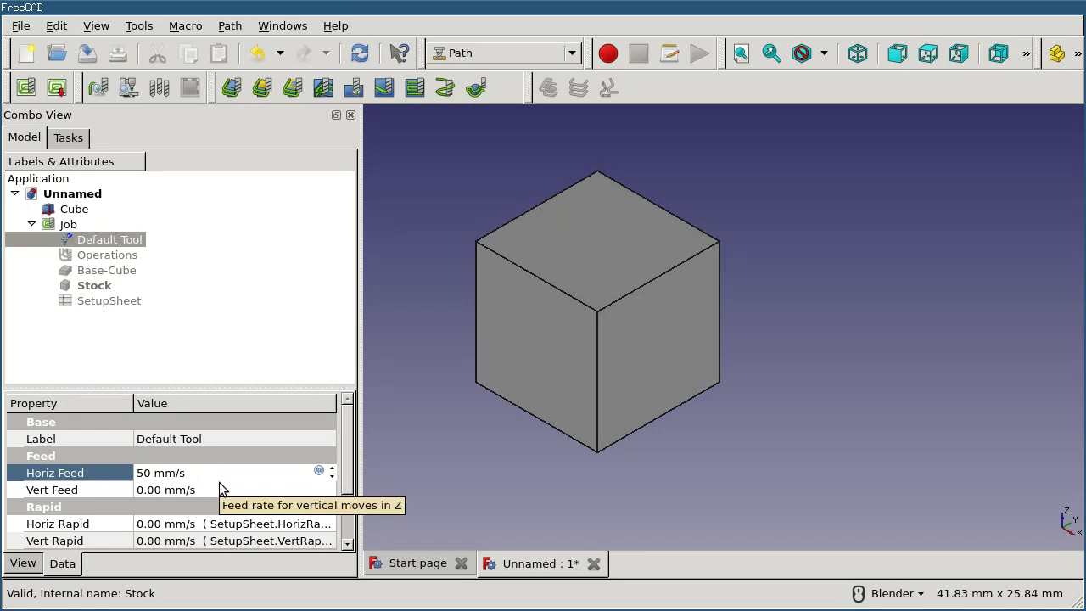
pyautogui.click(206, 488)
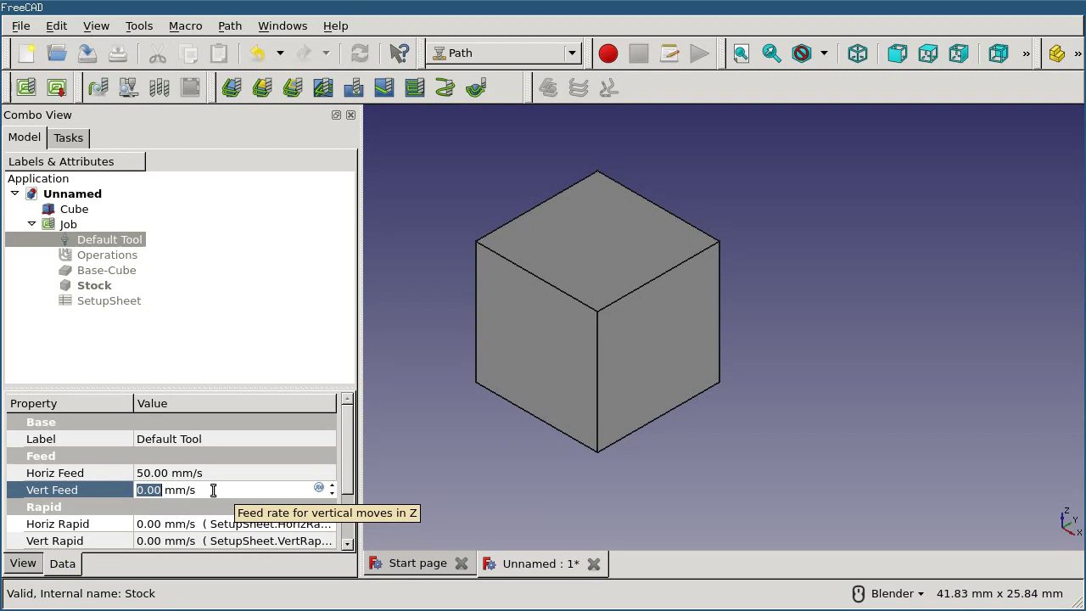
pyautogui.click(427, 478)
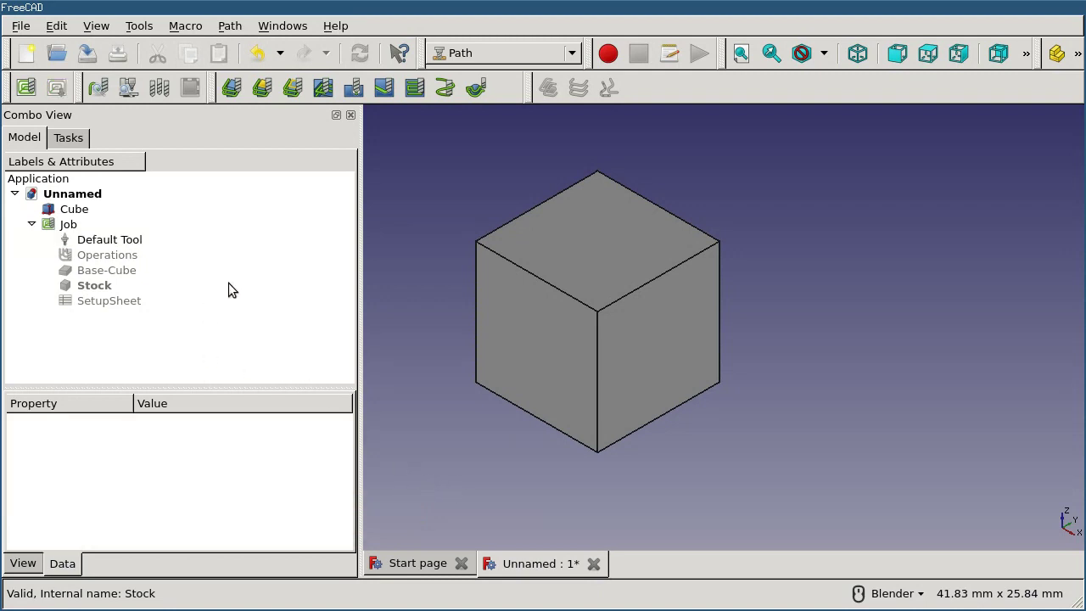
# - Add a Contour operation to the job using the Default Tool, clockwise direction and the default settings
pyautogui.click(235, 88)
pyautogui.click(99, 177)
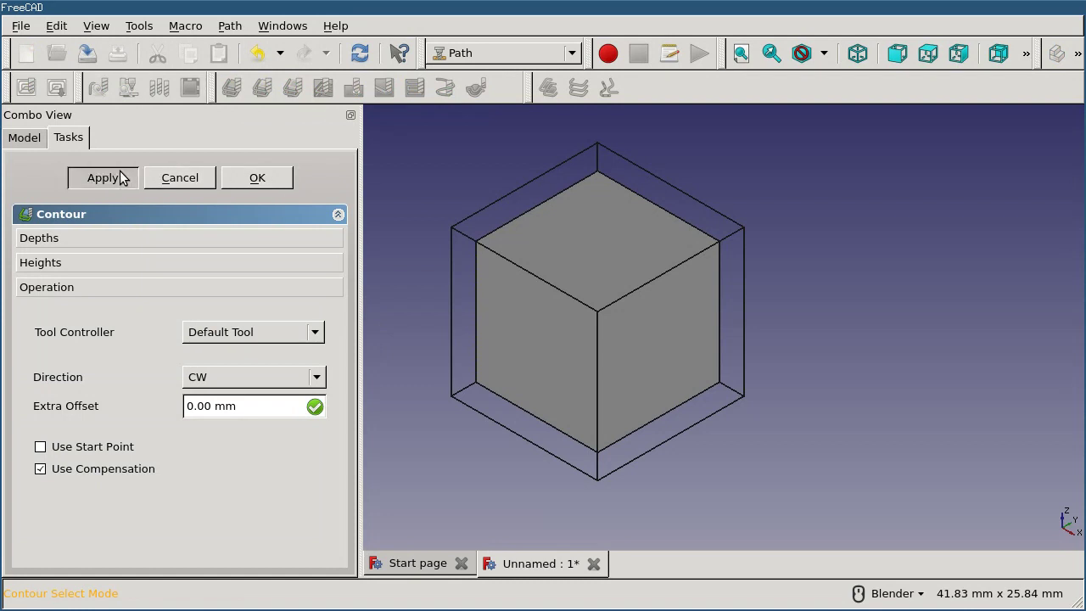
pyautogui.click(256, 177)
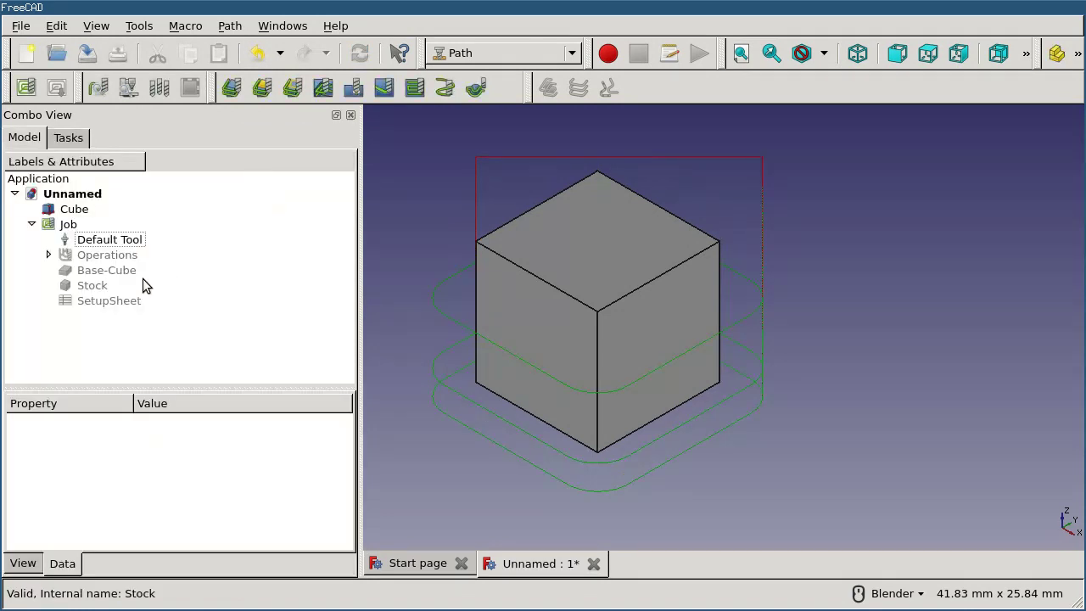
# - Inspect the job's internal G-code, checking the feed value on the first G1 move
pyautogui.click(73, 225)
pyautogui.click(100, 88)
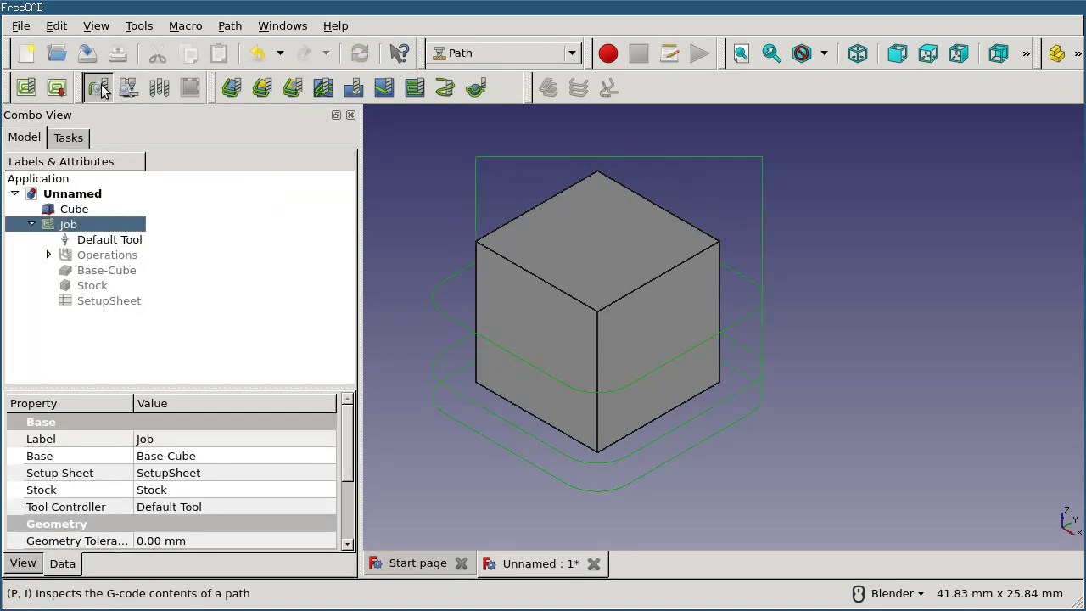
pyautogui.moveTo(434, 242); pyautogui.dragTo(527, 242)
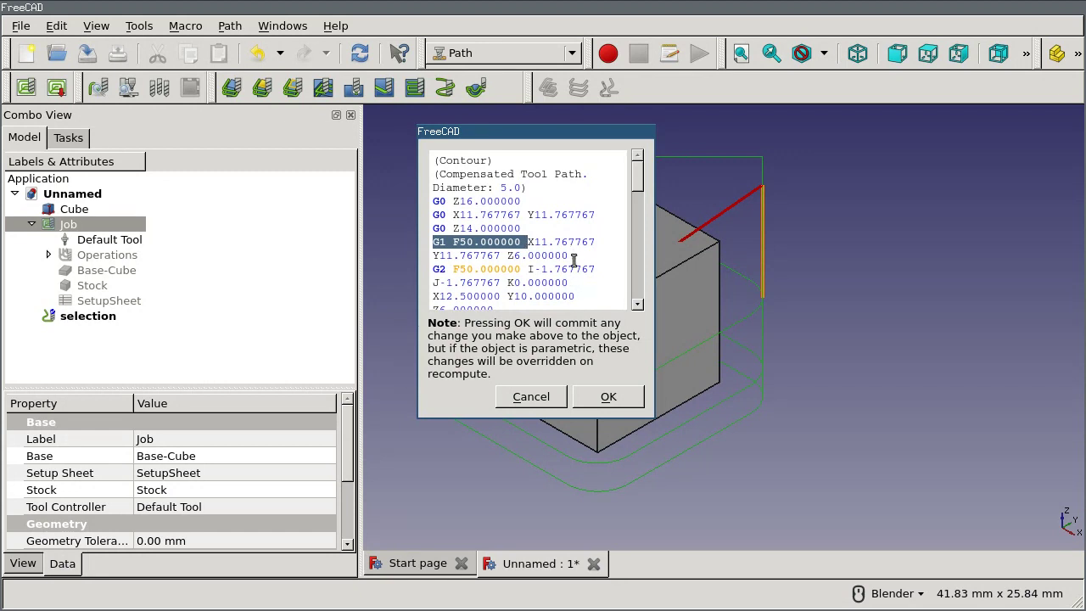
pyautogui.click(609, 400)
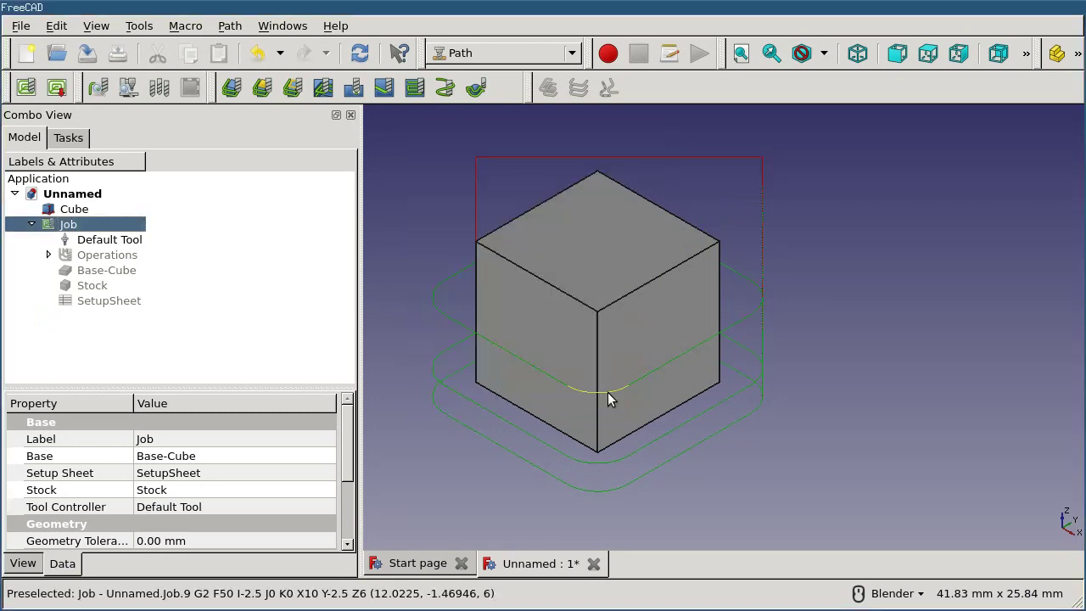
pyautogui.click(455, 504)
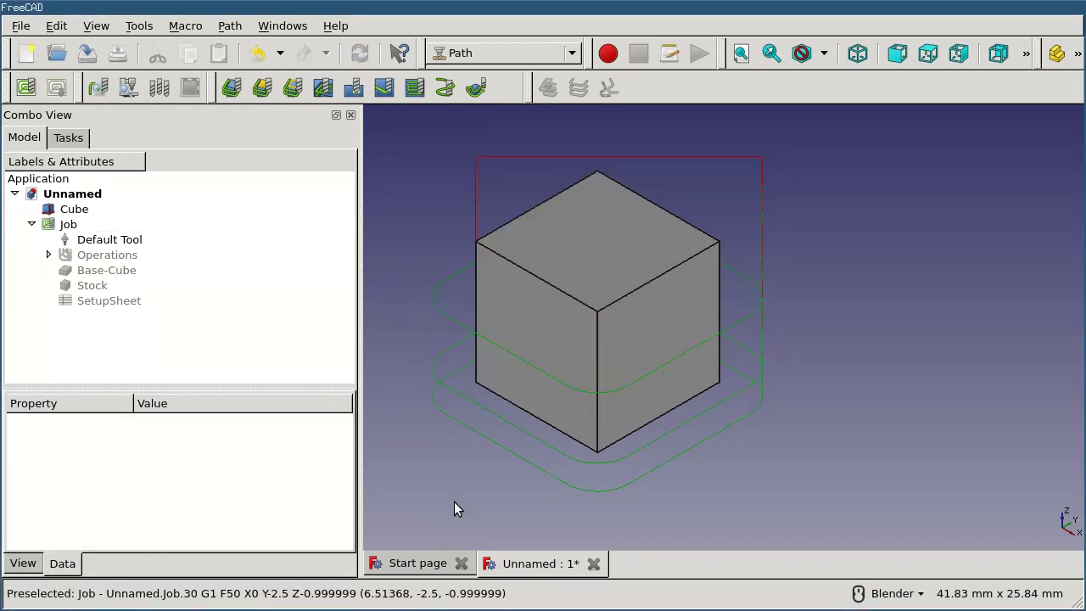
# - Post-process the job to test.ngc in the home folder, replacing the existing file
pyautogui.click(67, 224)
pyautogui.click(55, 89)
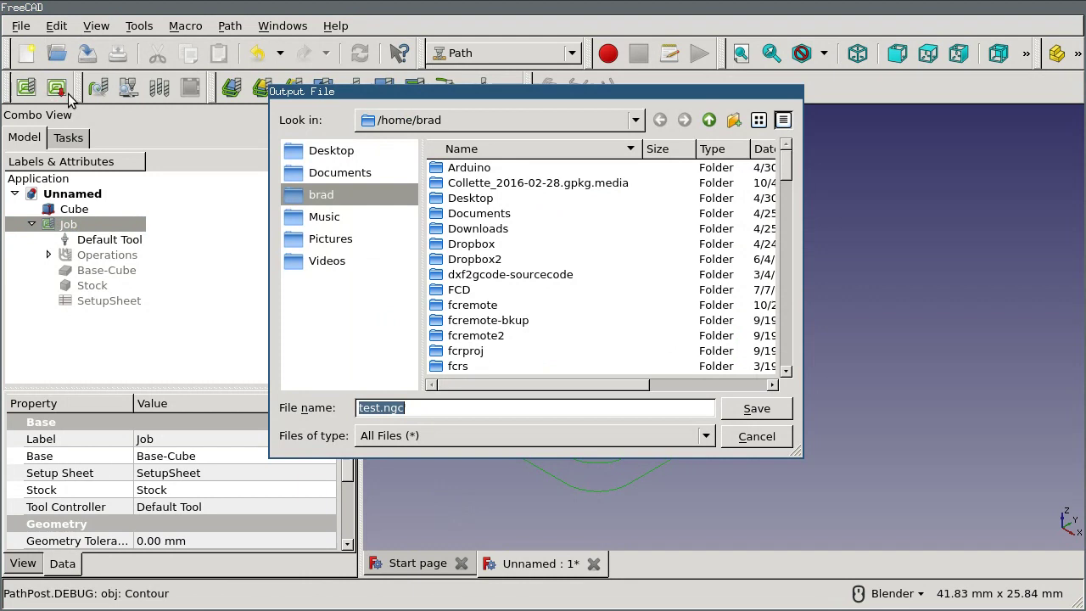
pyautogui.click(732, 411)
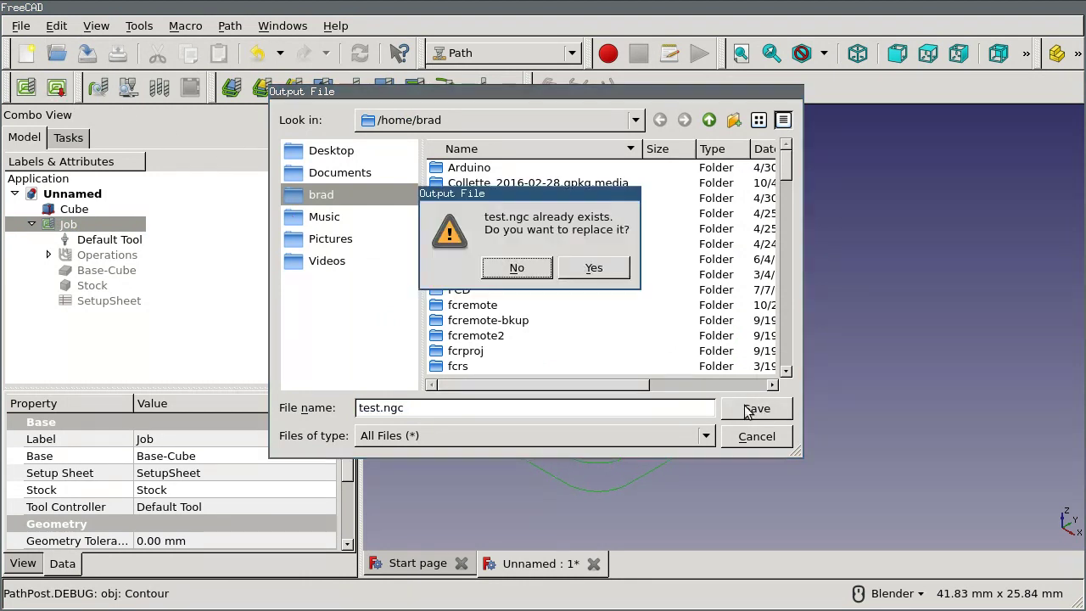
pyautogui.click(585, 267)
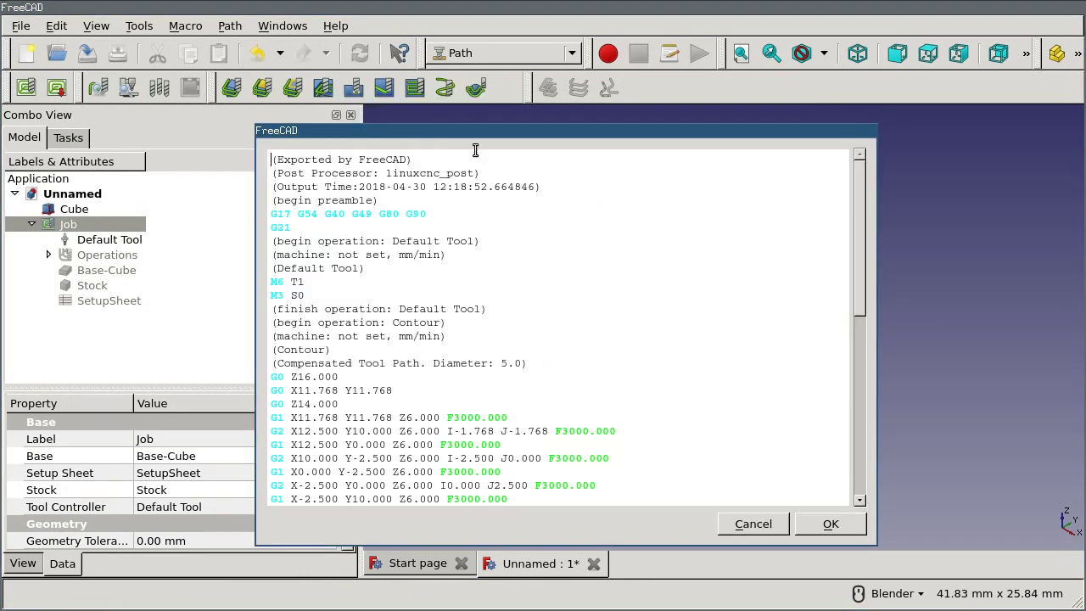
# - Examine the feed rate on the first G1 line of the post-processed G-code and accept the output
pyautogui.moveTo(474, 138); pyautogui.dragTo(418, 117)
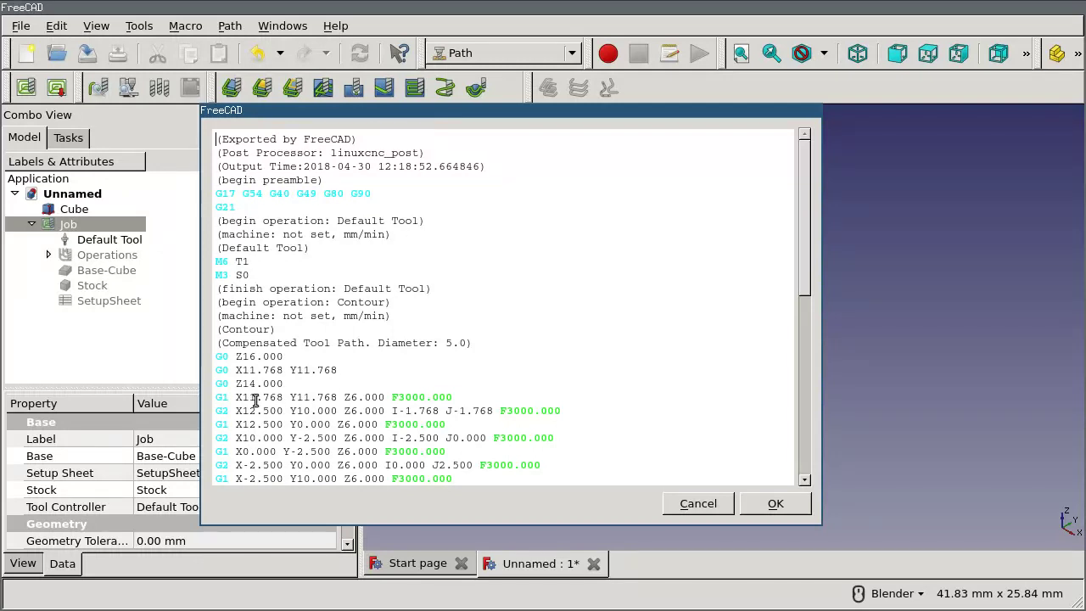
pyautogui.moveTo(230, 396); pyautogui.dragTo(469, 404)
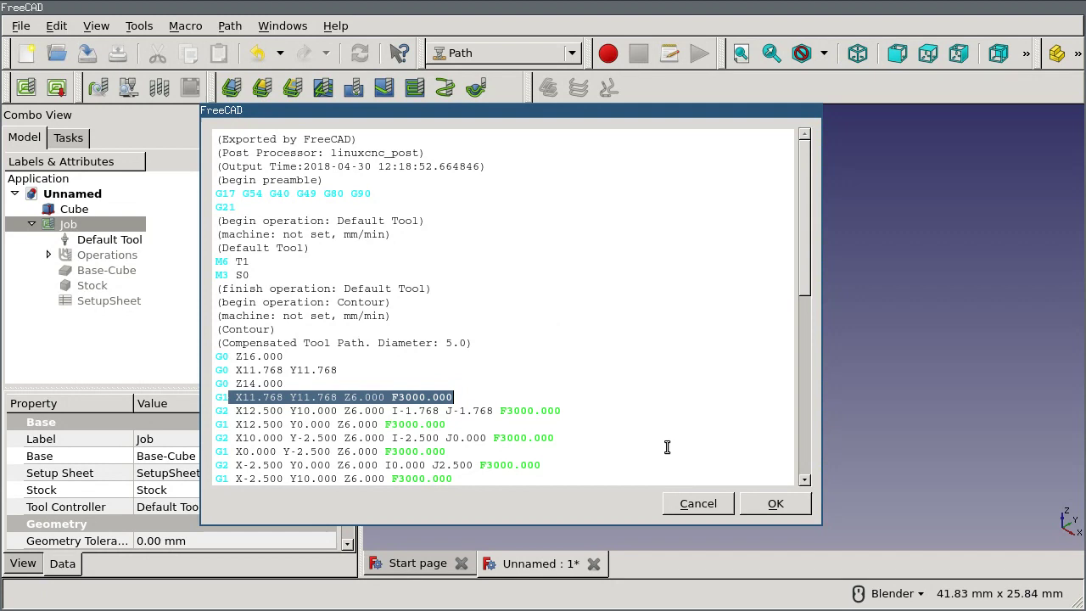
pyautogui.click(775, 505)
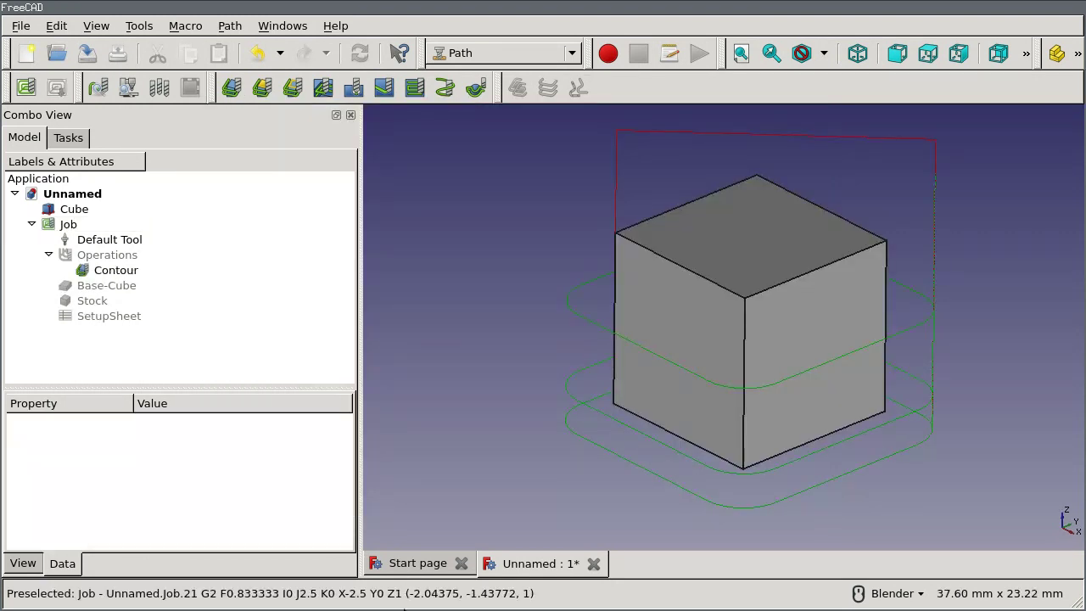
# - Change the user unit system in the preferences to Metric small parts & CNC (mm, mm/min)
pyautogui.click(56, 26)
pyautogui.click(104, 281)
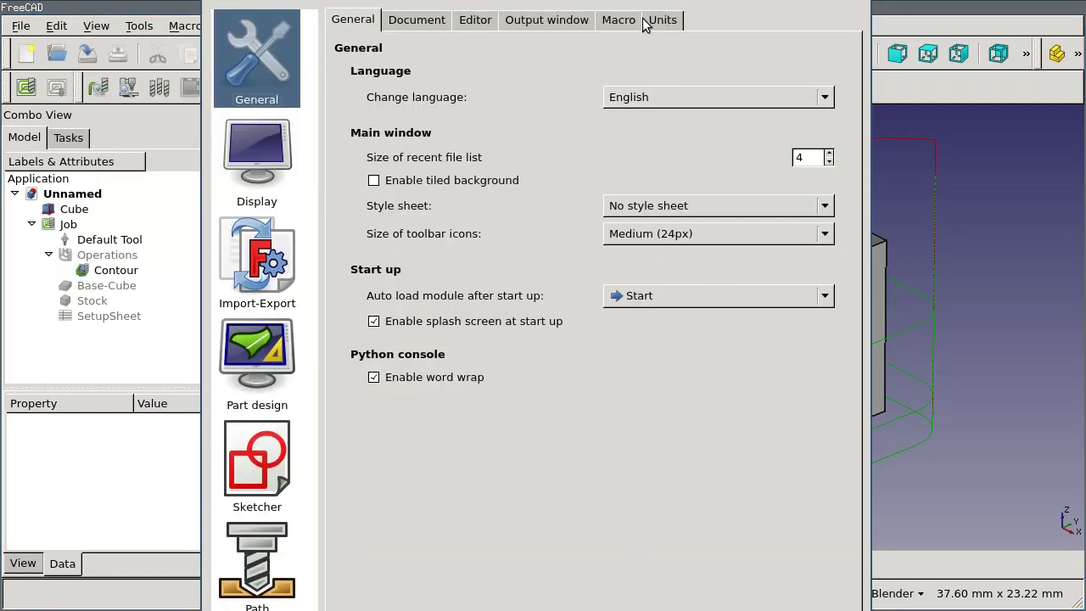
pyautogui.click(663, 20)
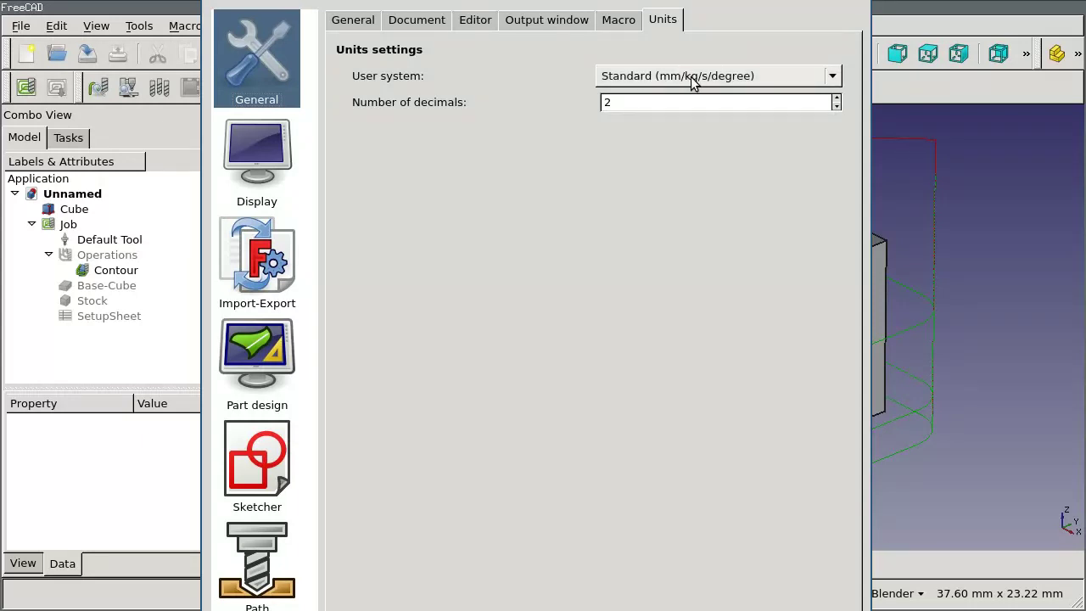
pyautogui.click(743, 78)
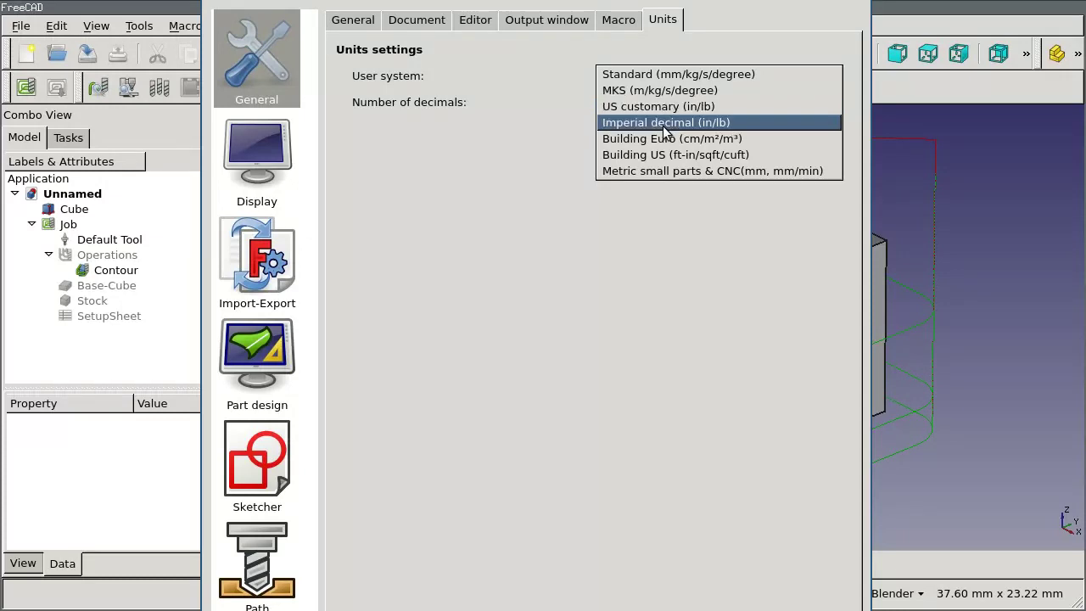
pyautogui.click(670, 167)
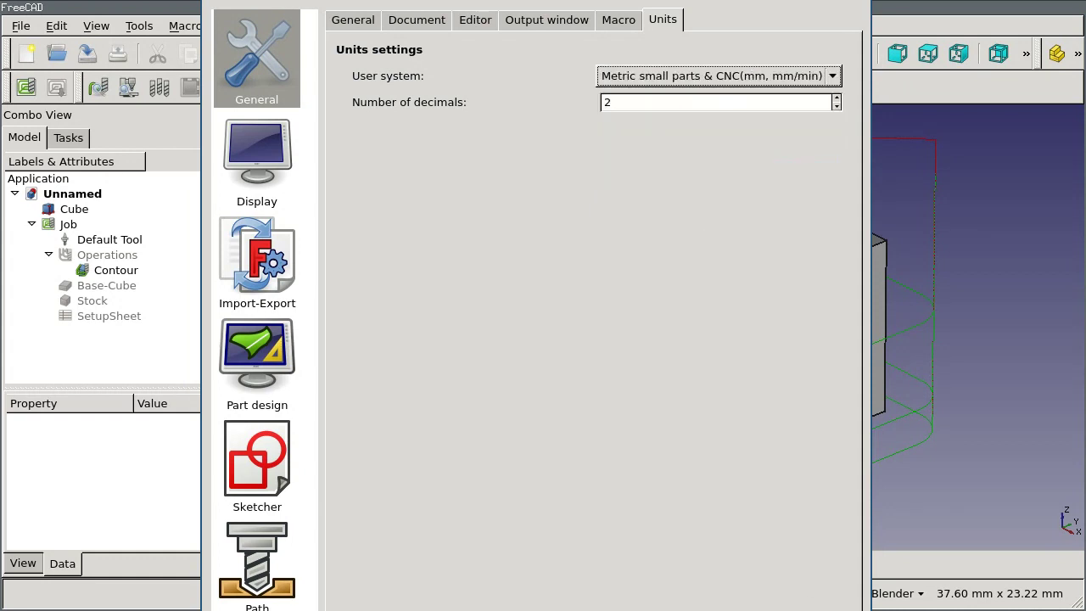
pyautogui.press('Return')
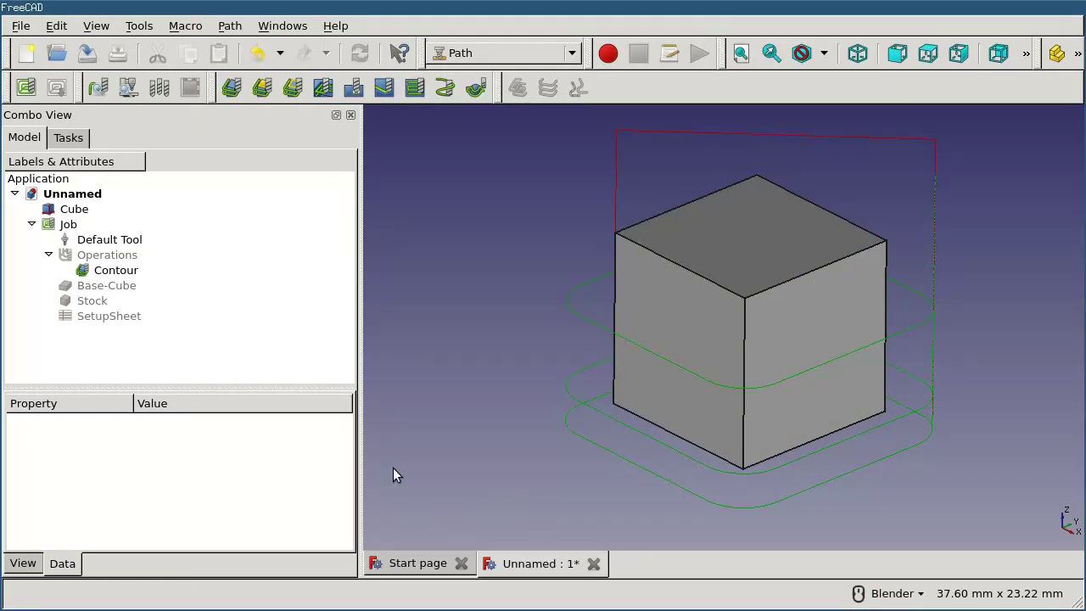
# - Check the horizontal and vertical feed units of the Default Tool
pyautogui.click(96, 241)
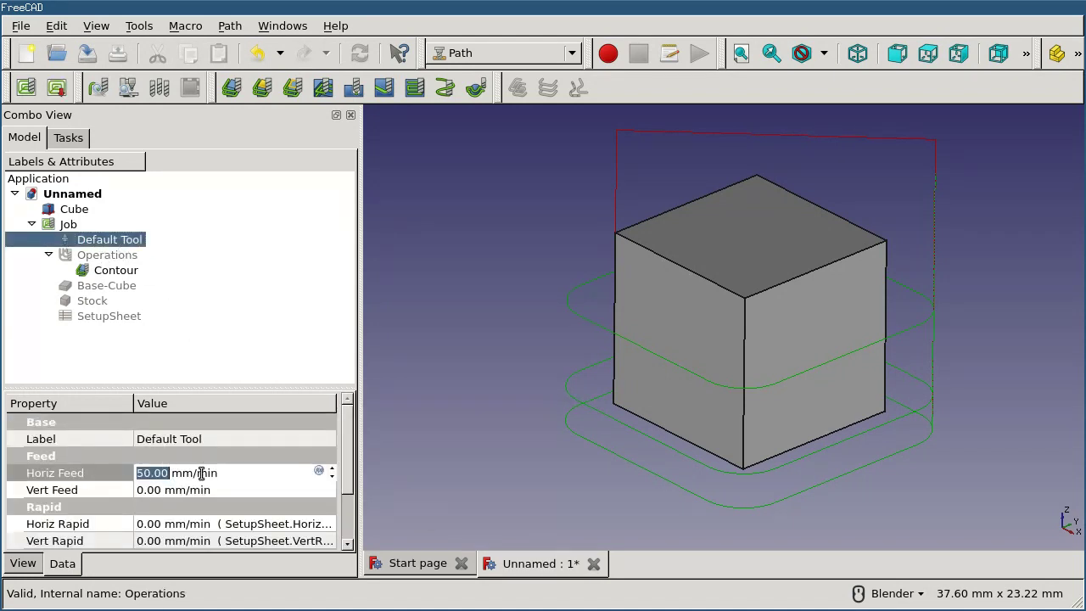
pyautogui.click(165, 490)
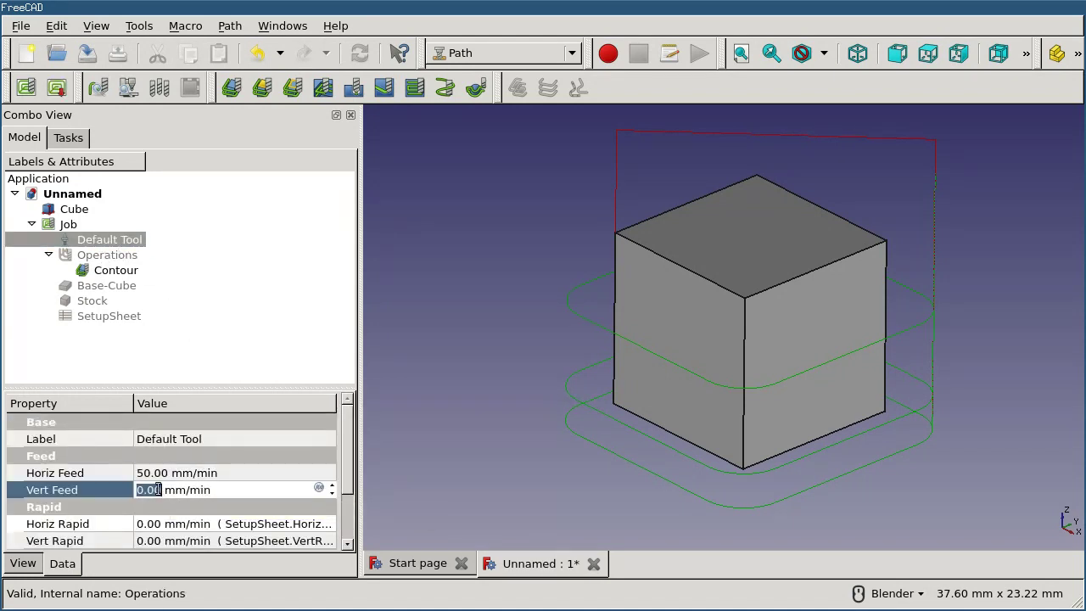
pyautogui.click(156, 474)
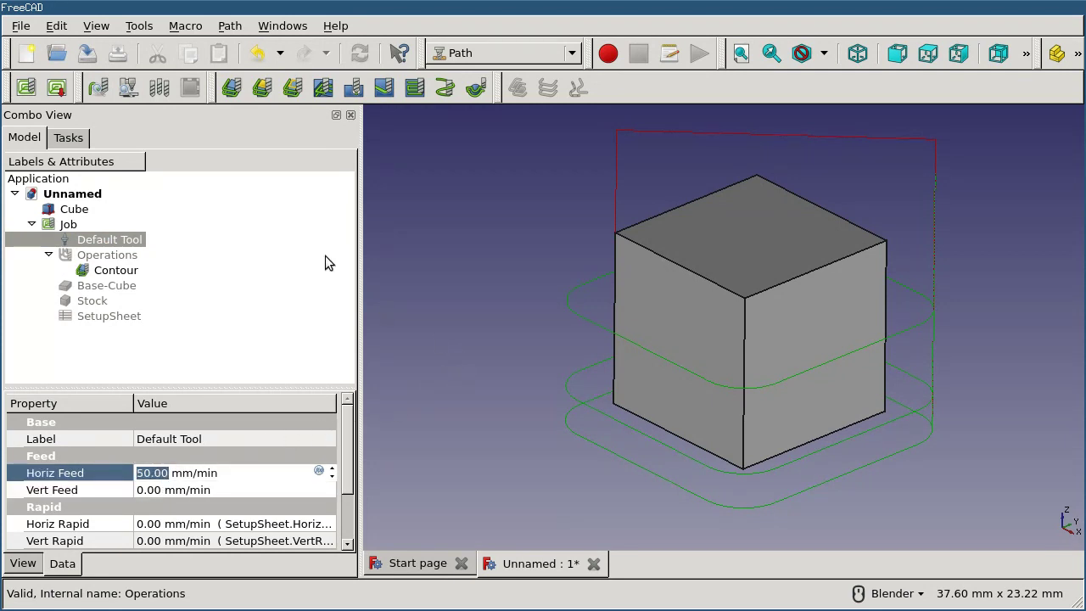
# - Post-process the job with the metric unit settings to test.ngc, replacing the existing file
pyautogui.click(75, 224)
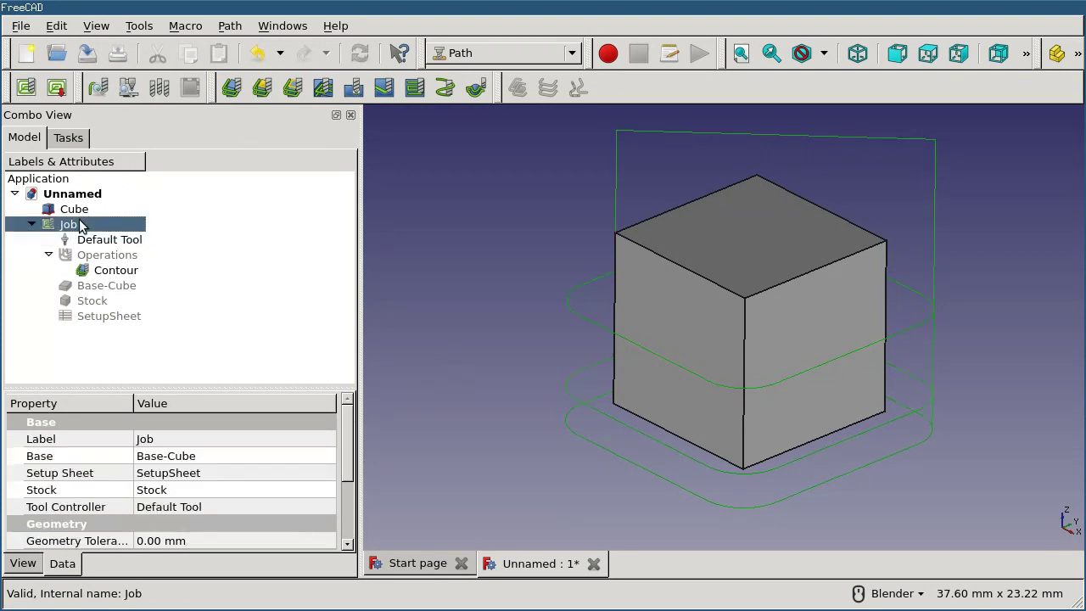
pyautogui.click(57, 88)
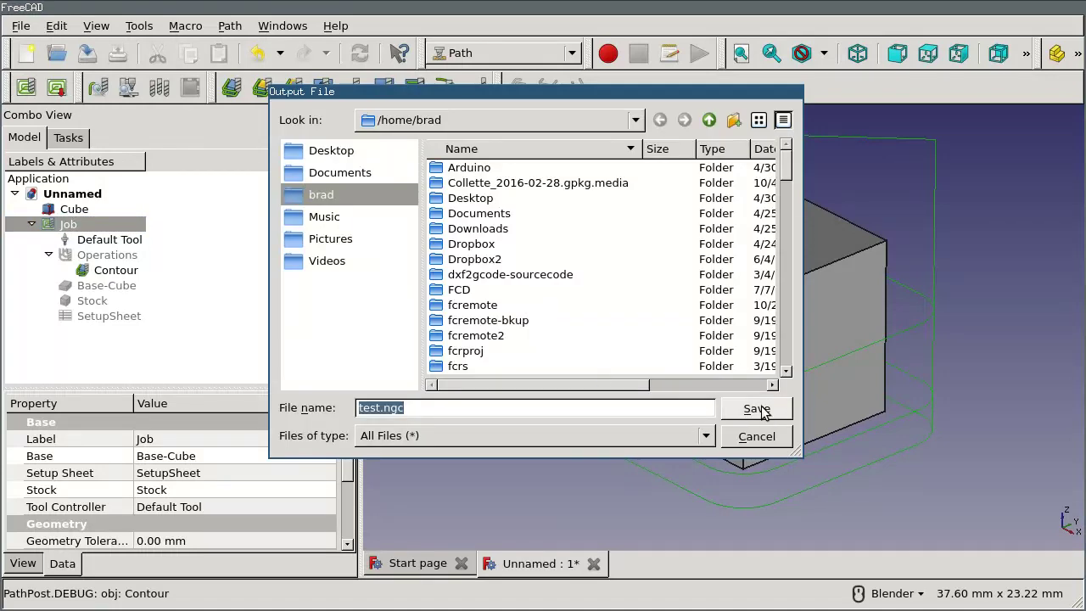
pyautogui.click(763, 411)
pyautogui.click(594, 268)
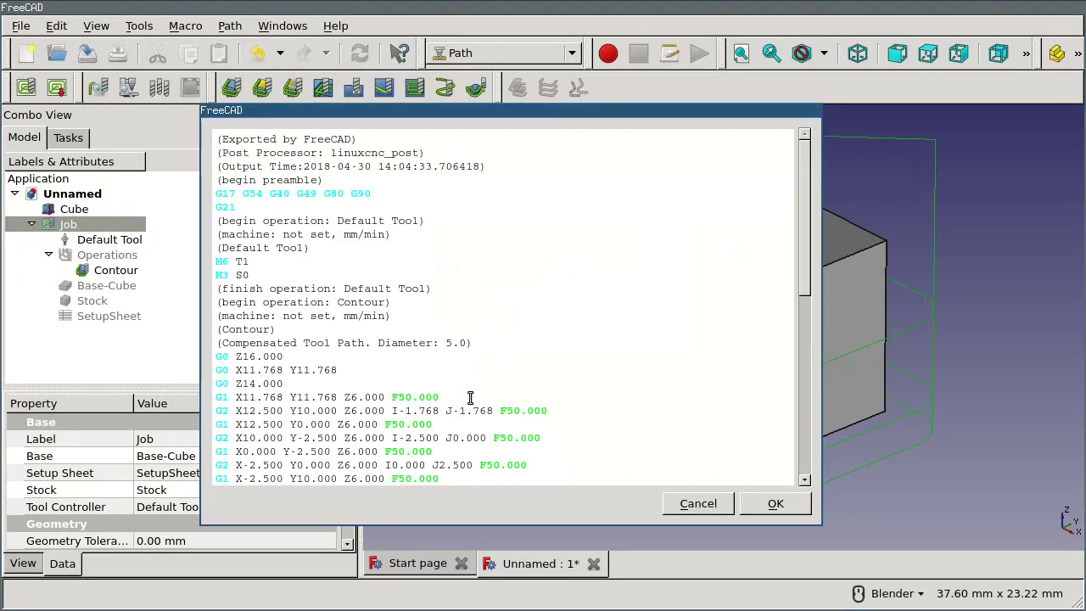
# - Examine the feed rate on the first G1 line and the units code in the G-code preamble, and accept the output
pyautogui.moveTo(456, 397); pyautogui.dragTo(367, 397)
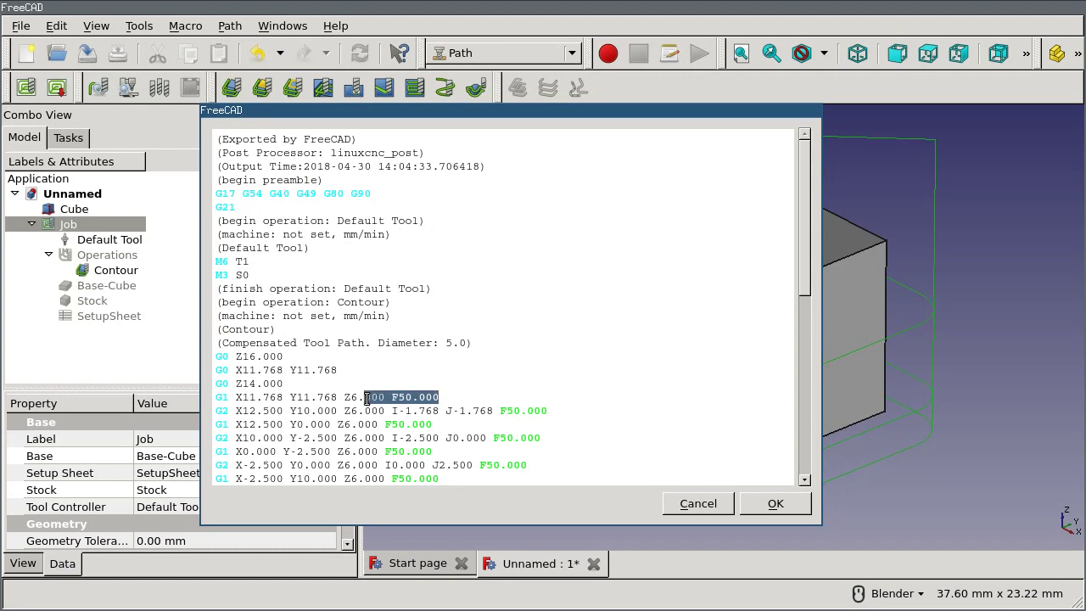
pyautogui.click(241, 202)
pyautogui.moveTo(240, 202); pyautogui.dragTo(195, 203)
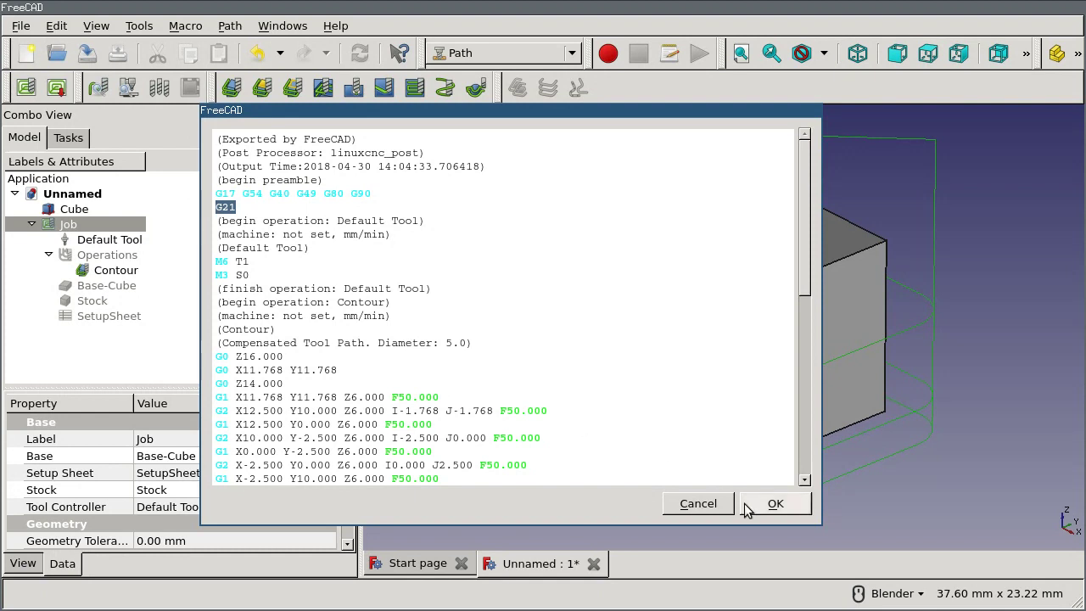
pyautogui.click(777, 505)
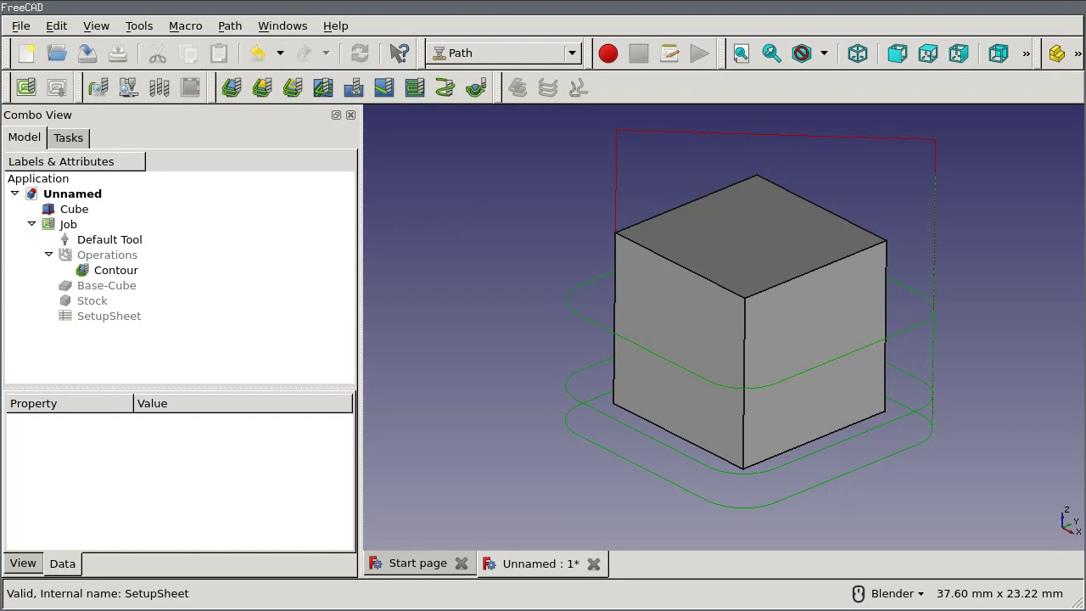
# - Edit the job's output settings to pass the argument --inches to the linuxcnc post processor
pyautogui.doubleClick(68, 224)
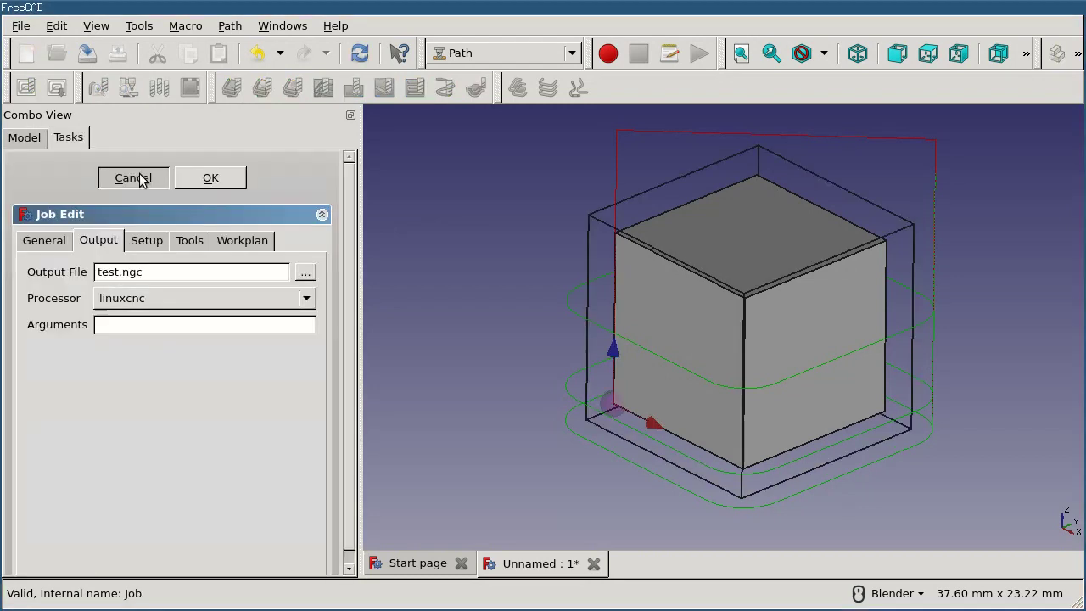
pyautogui.click(138, 177)
pyautogui.doubleClick(88, 228)
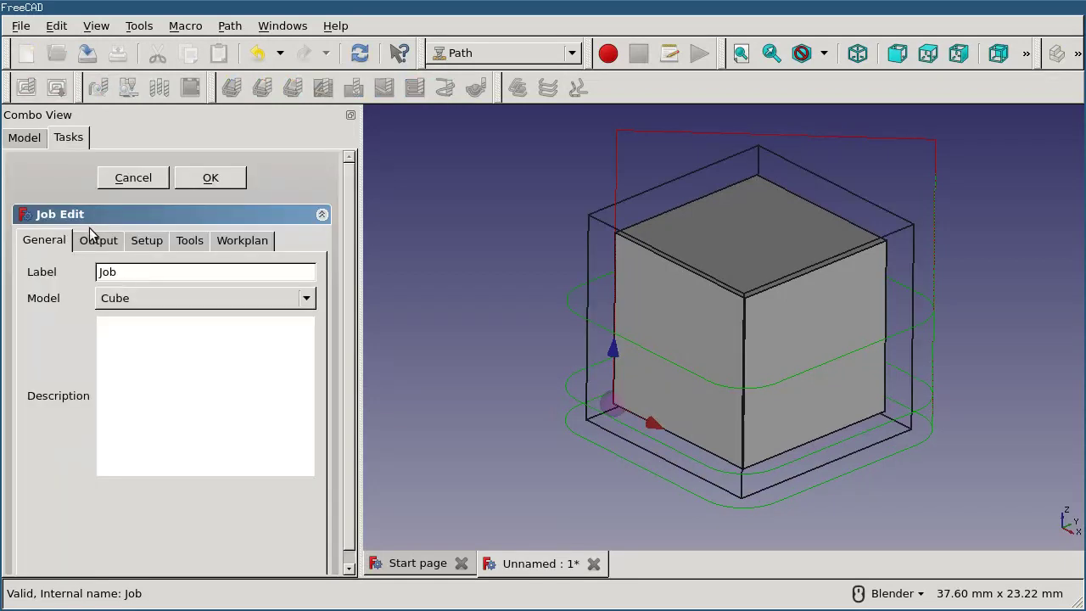
pyautogui.click(100, 243)
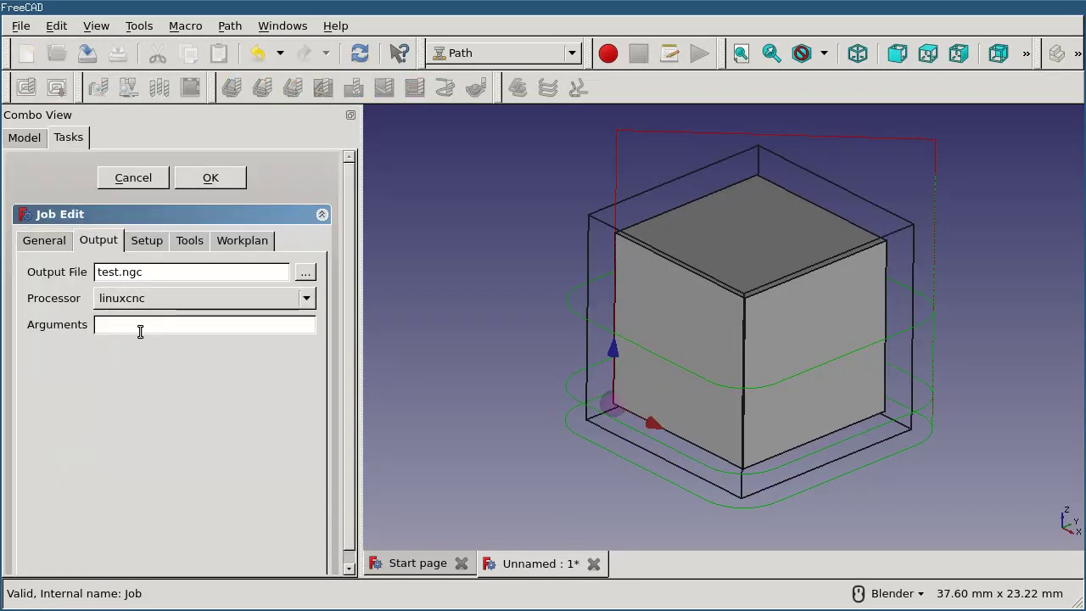
pyautogui.moveTo(145, 331)
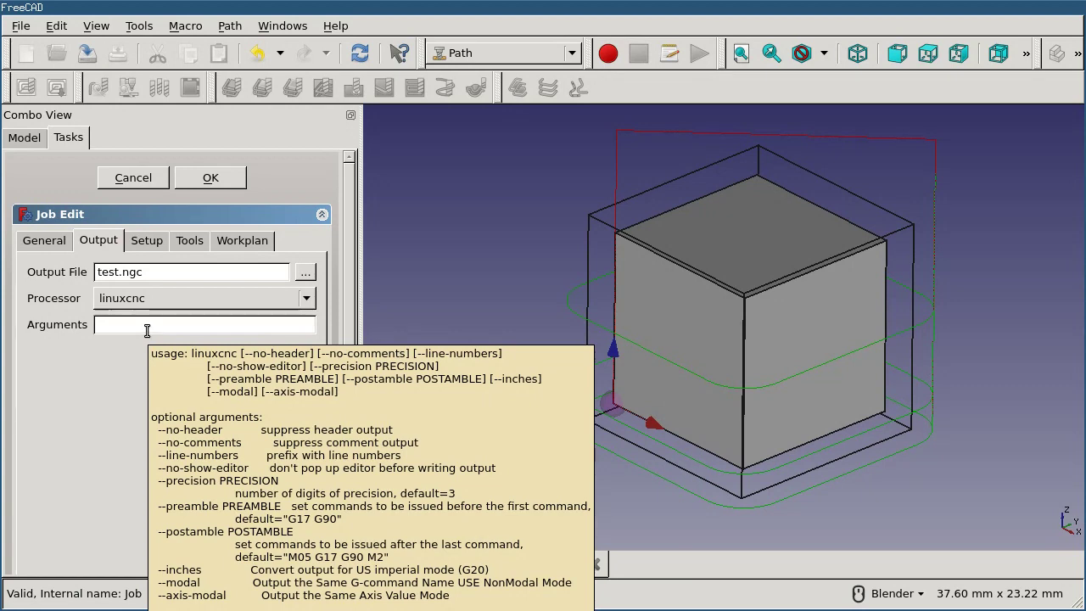
pyautogui.click(151, 328)
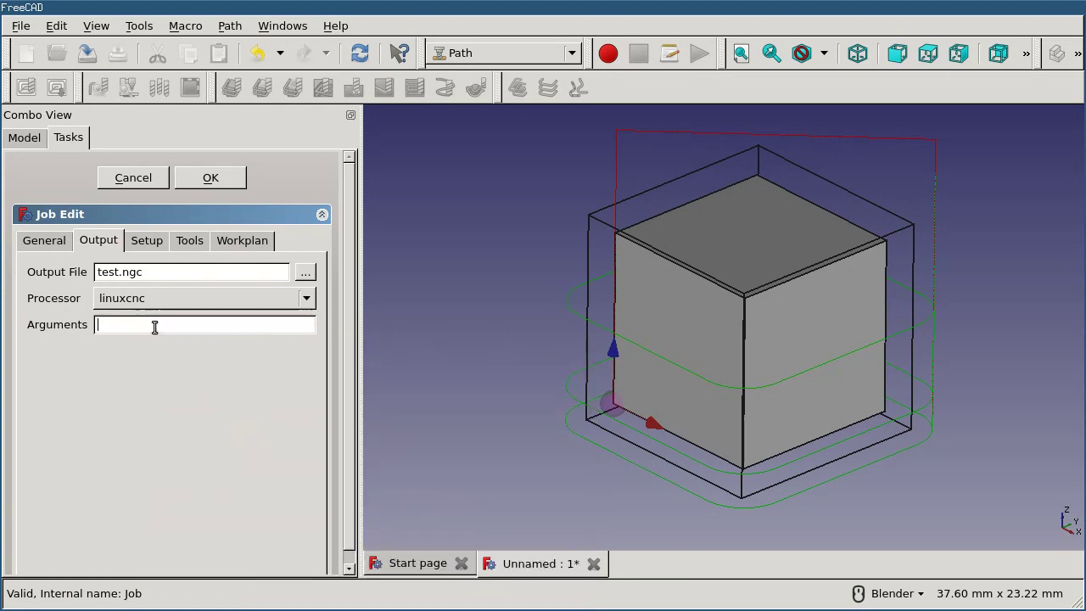
pyautogui.write('--inches')
pyautogui.click(211, 179)
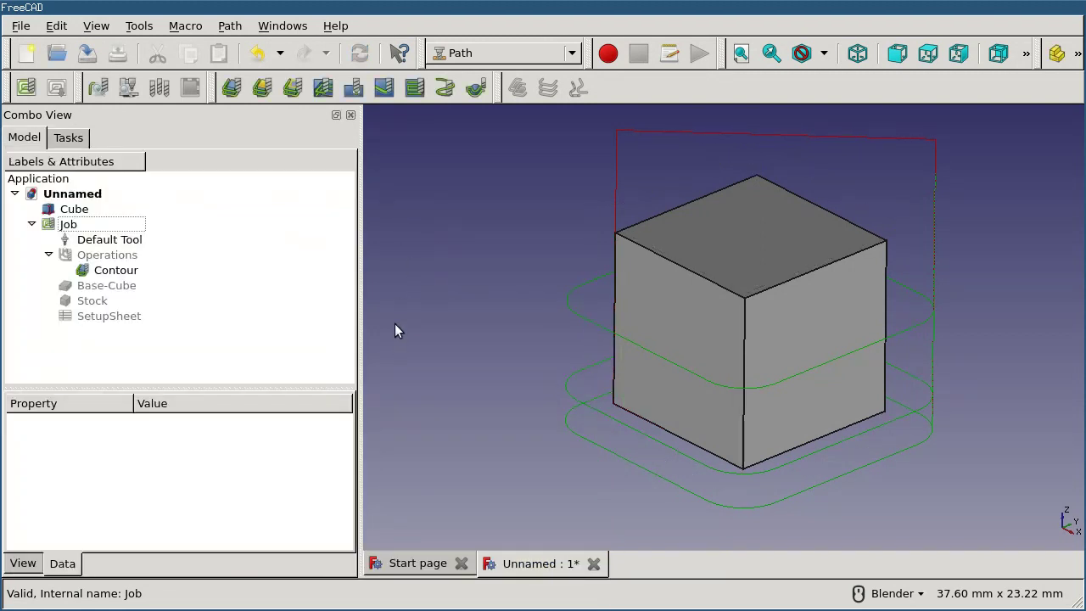
# - Post-process the job to test.ngc again, overwriting the file, and examine the preamble's units code and the first G1 line's feed rate
pyautogui.click(85, 226)
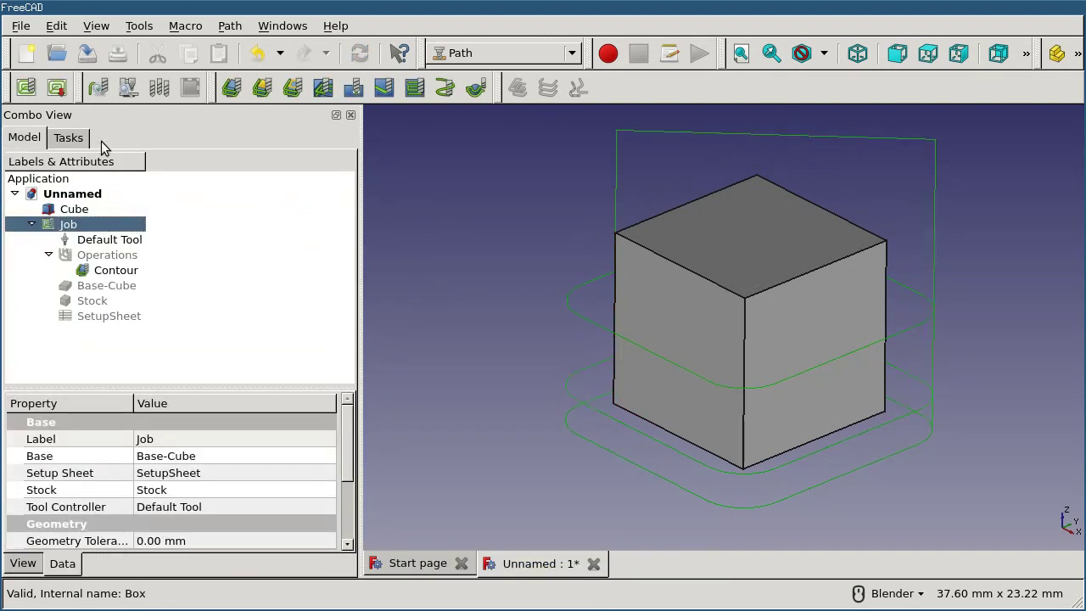
pyautogui.click(57, 87)
pyautogui.click(761, 409)
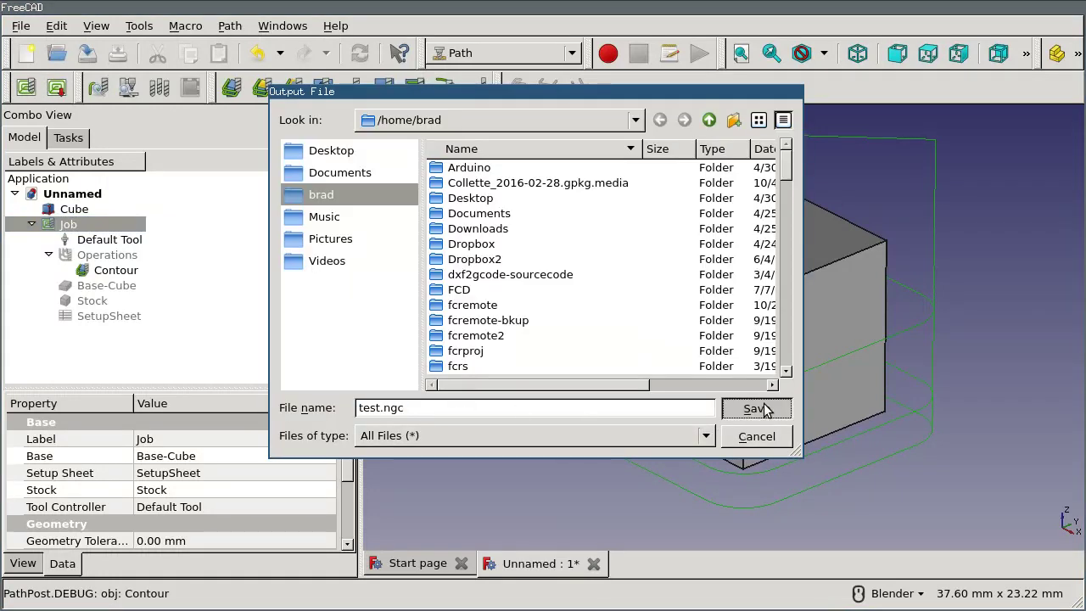
pyautogui.click(605, 268)
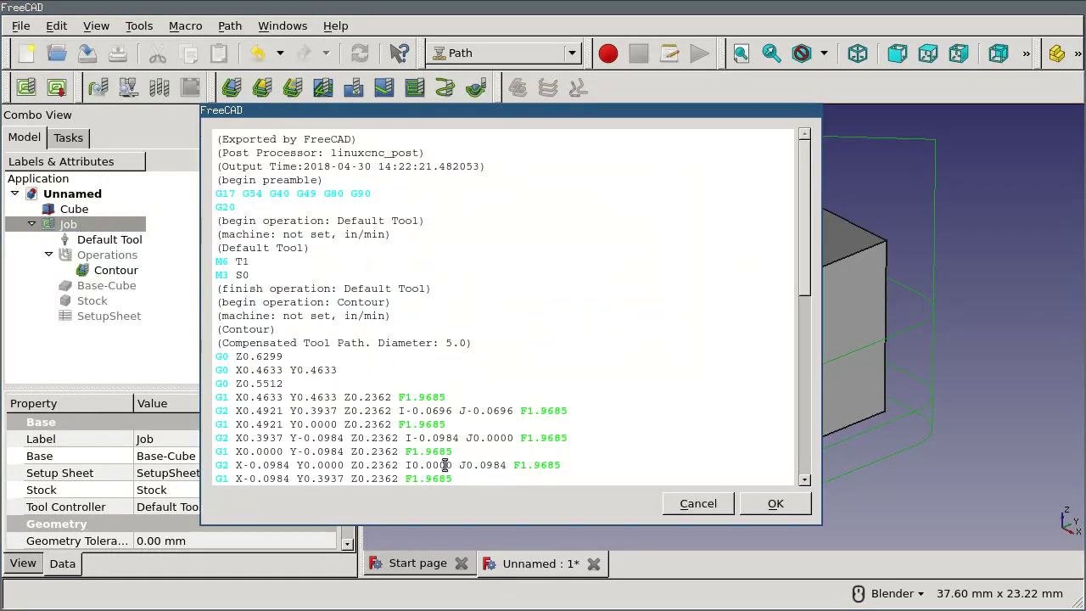
pyautogui.moveTo(240, 208); pyautogui.dragTo(212, 209)
pyautogui.moveTo(449, 396); pyautogui.dragTo(369, 399)
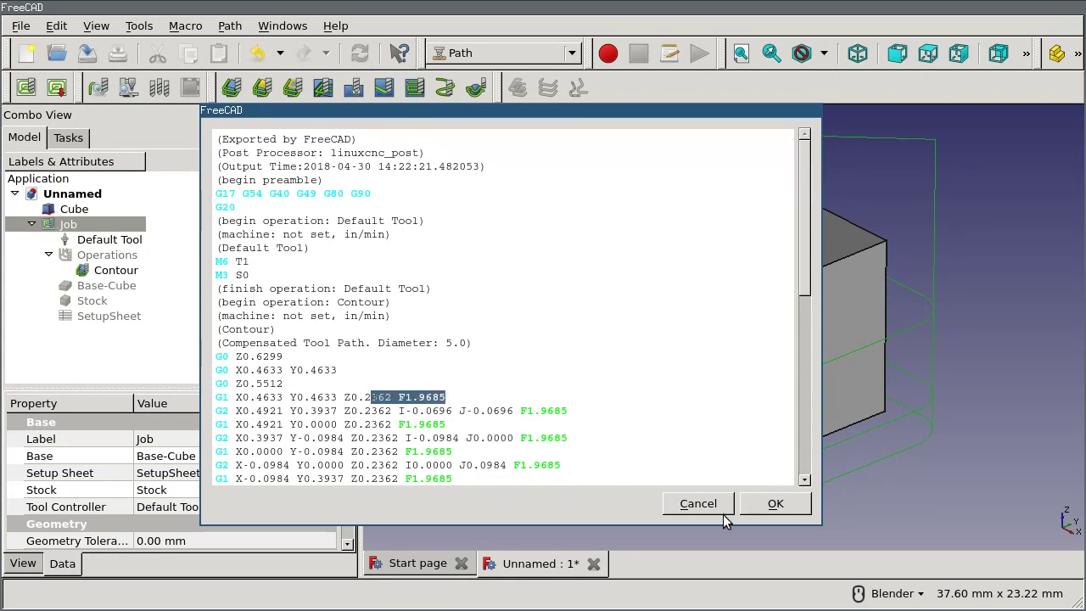